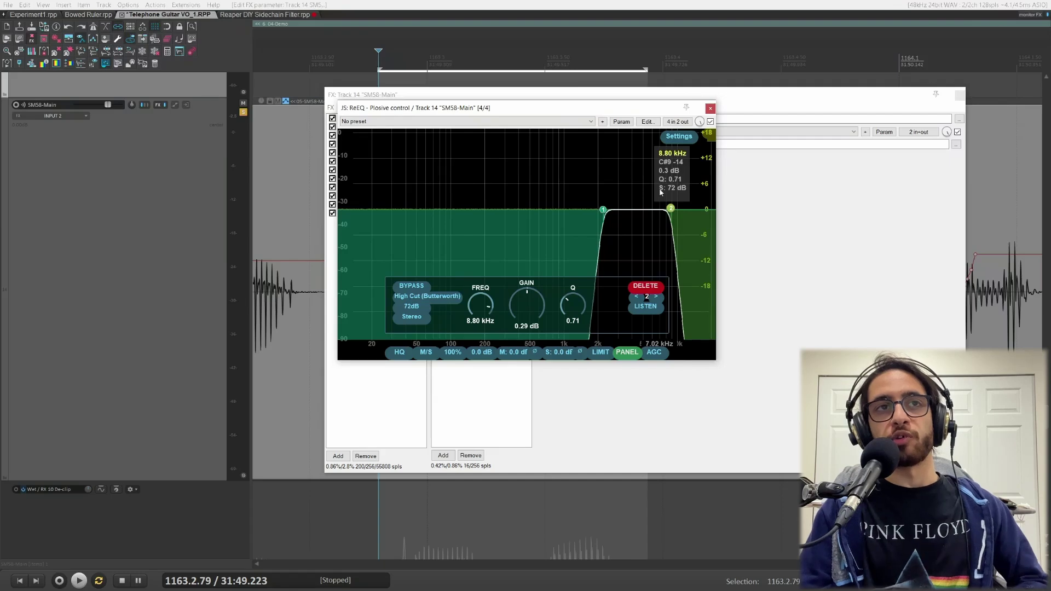
Add a peak band at about 4.40 kHz to the ReEQ, boost it about 16 dB and narrow its Q.
double_click(637, 209)
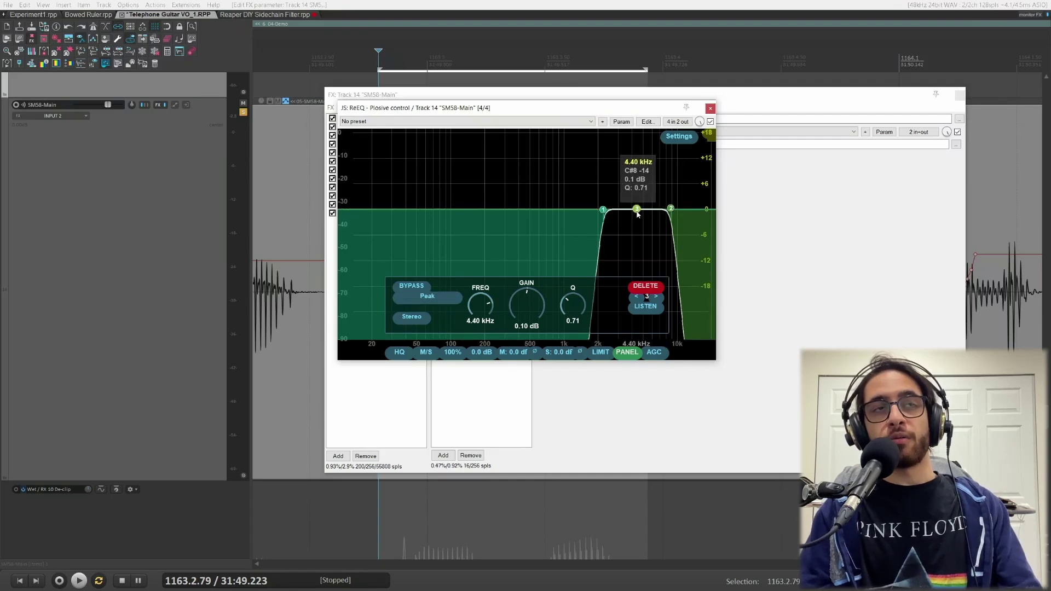
key("space")
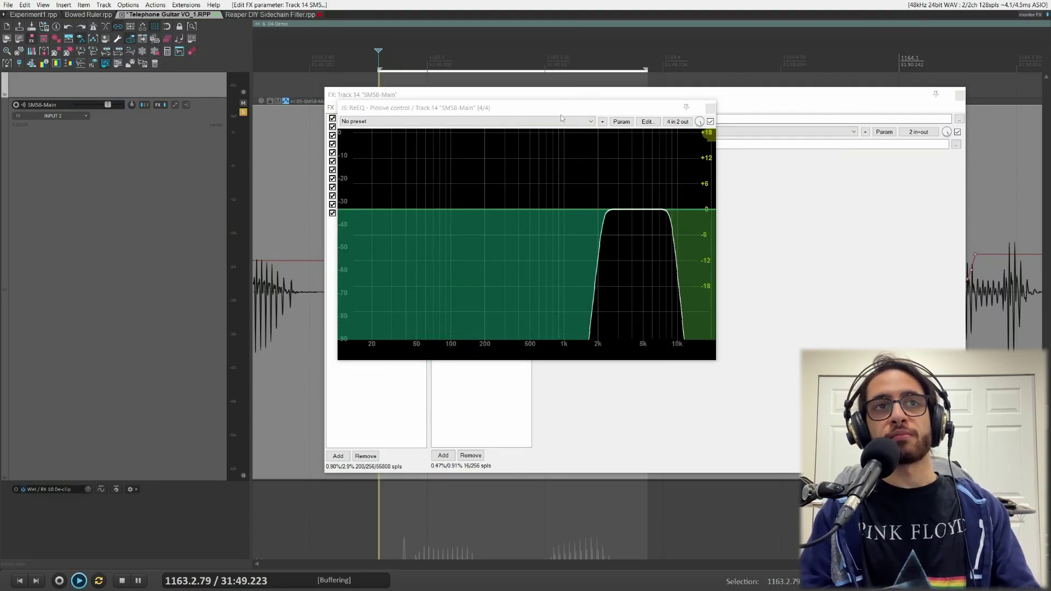
key("space")
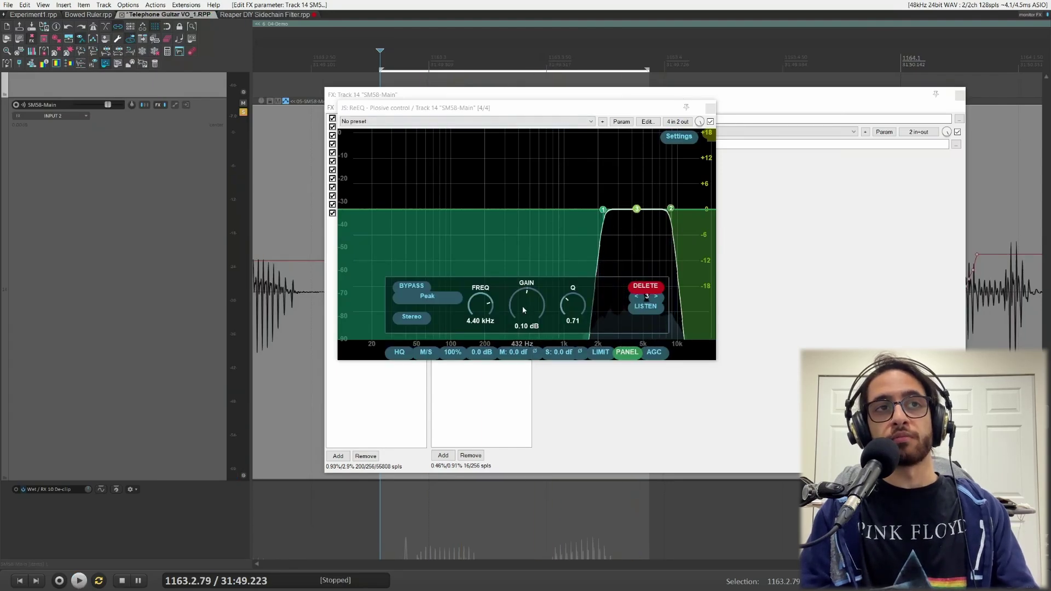
left_click_drag(522, 306, 560, 276)
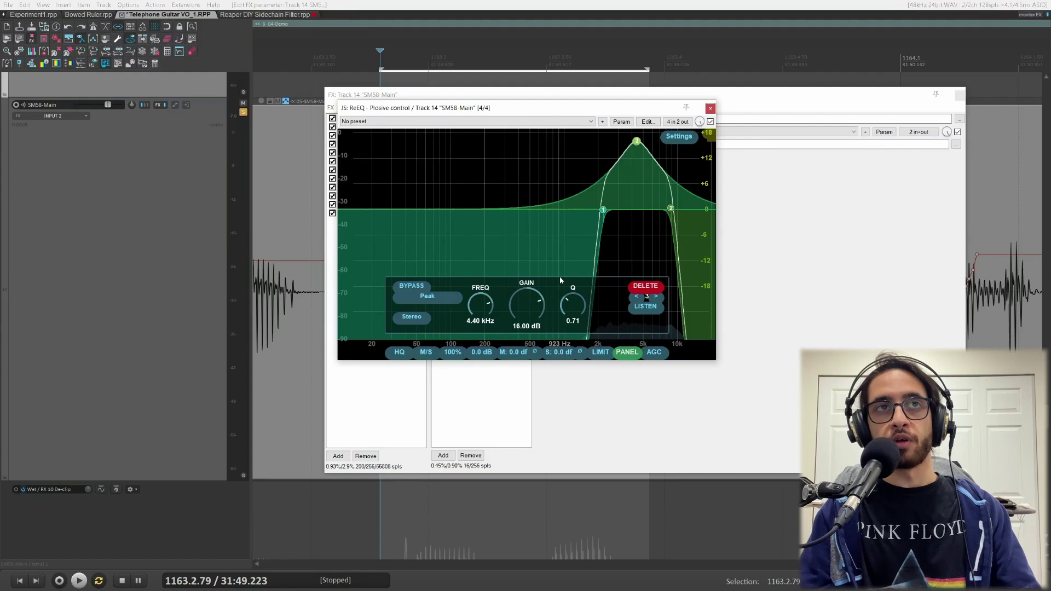
scroll(575, 277, "up", 5)
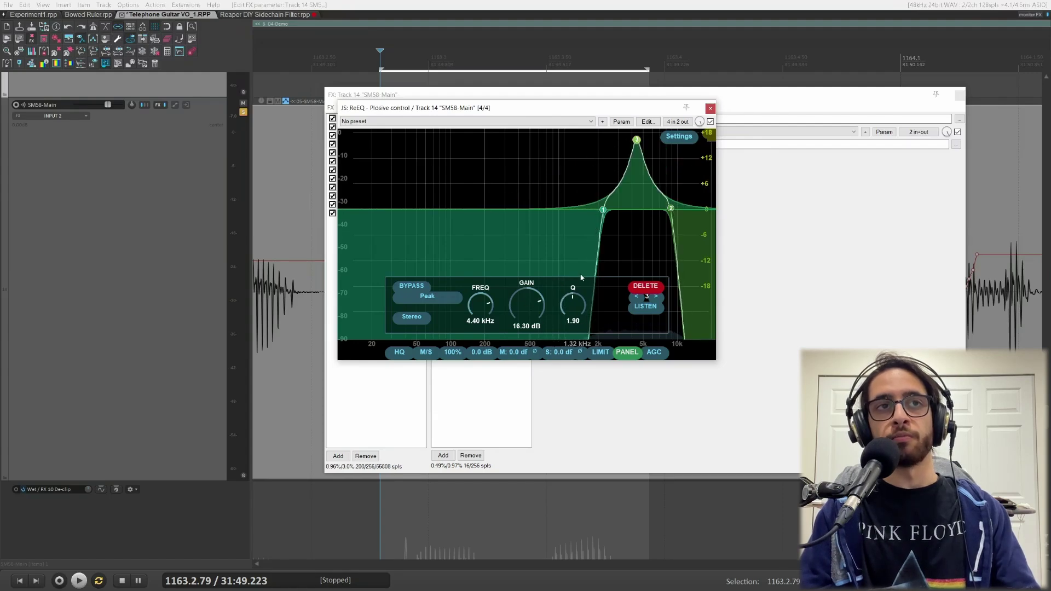
scroll(582, 277, "up", 3)
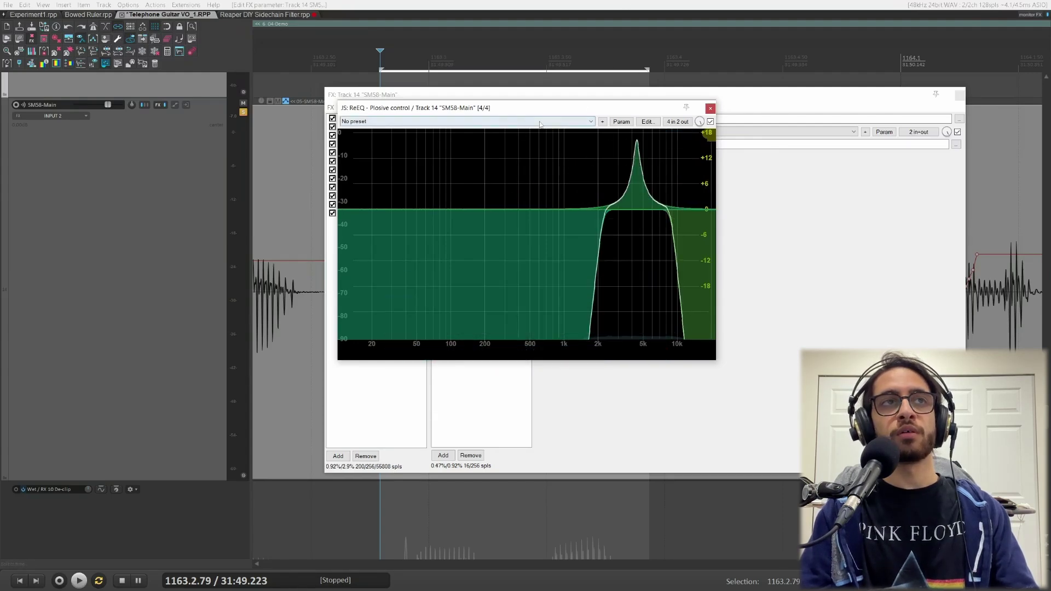
Play the selection to check the boosted band against the ReEQ spectrum and close the ReEQ window.
key("space")
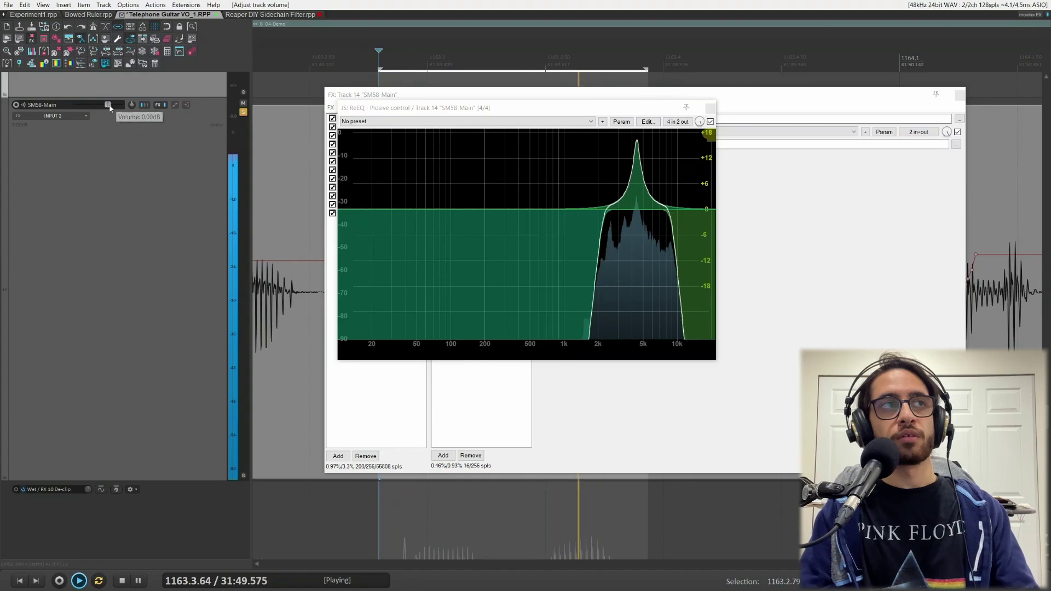
key("space")
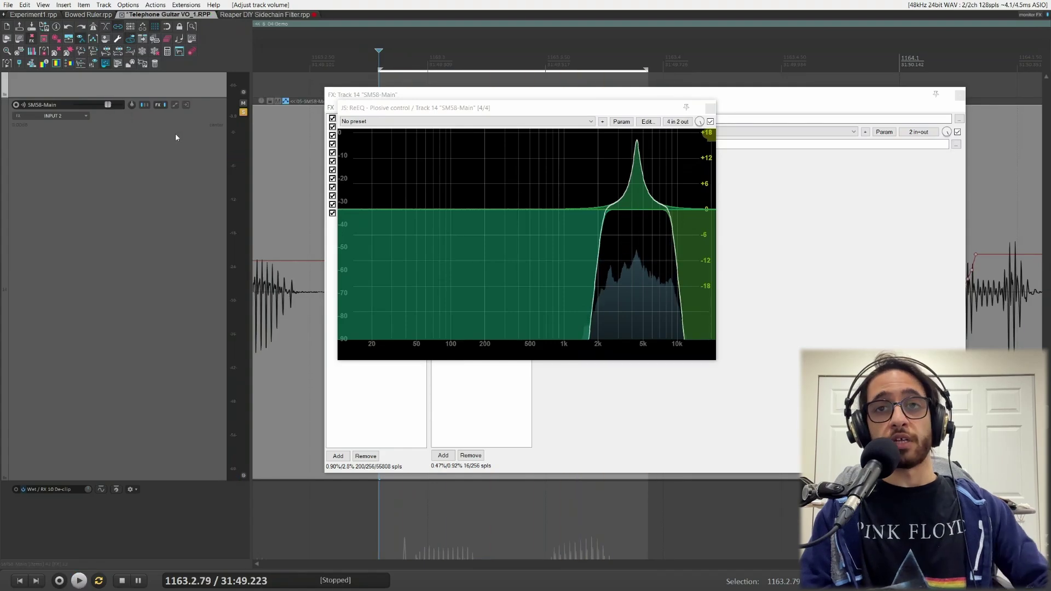
left_click(709, 110)
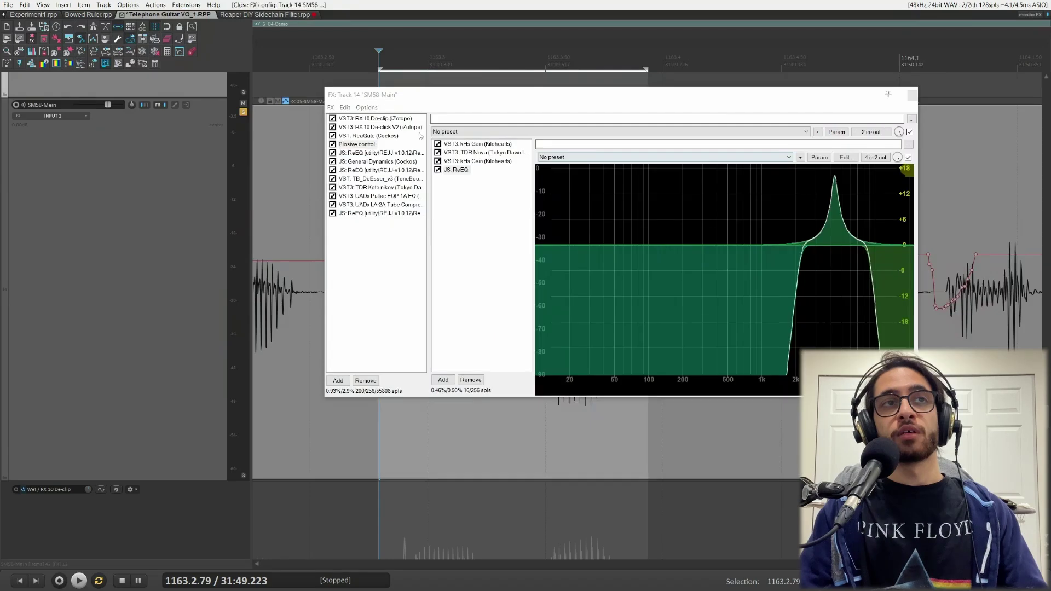
Map the second kHs Gain's left and right outputs to container channels 3 and 4 as well as 1 and 2.
double_click(477, 161)
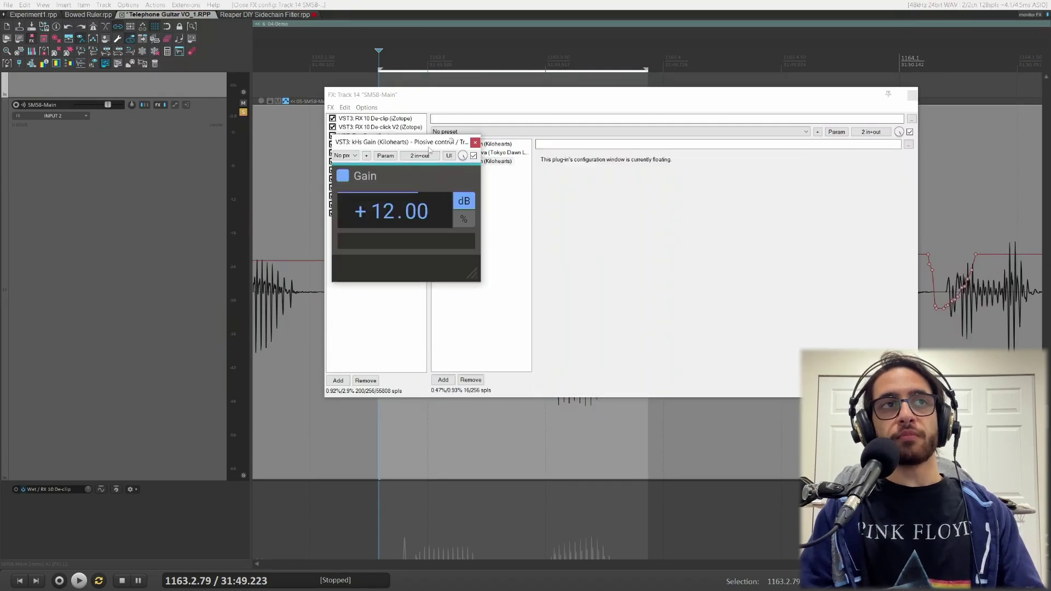
left_click_drag(429, 144, 686, 160)
left_click(676, 173)
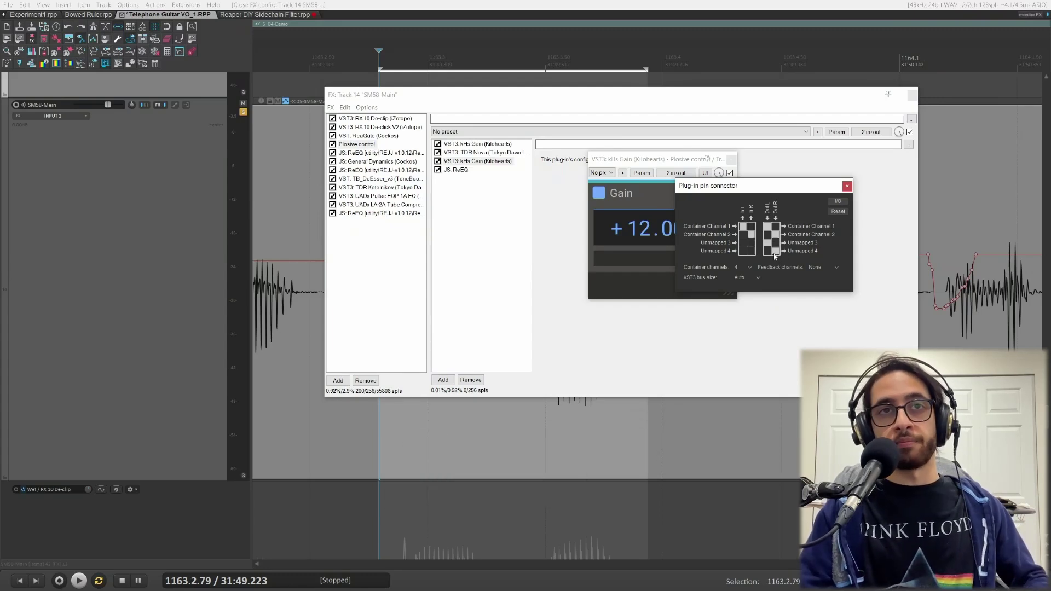
left_click(847, 187)
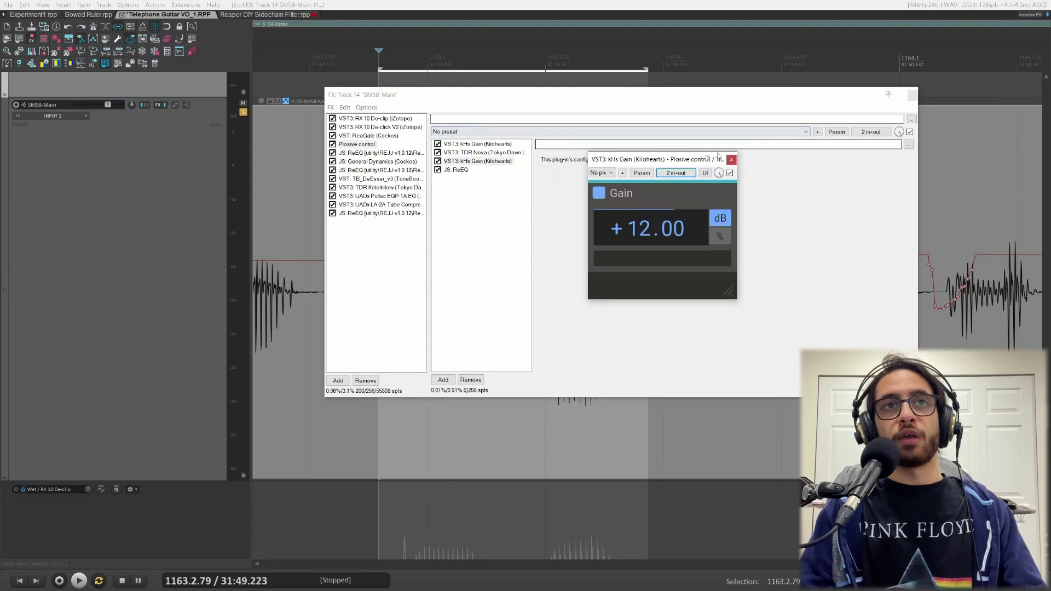
left_click(731, 159)
Reroute the ReEQ's left and right inputs and outputs to container channels 3 and 4, with its sidechain inputs unmapped.
double_click(460, 171)
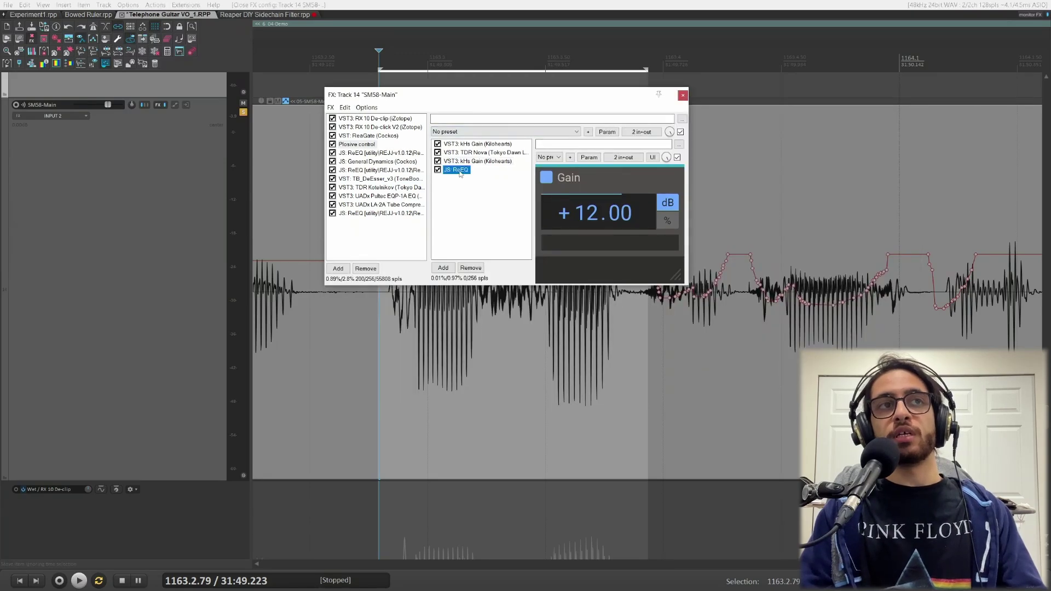
left_click(677, 121)
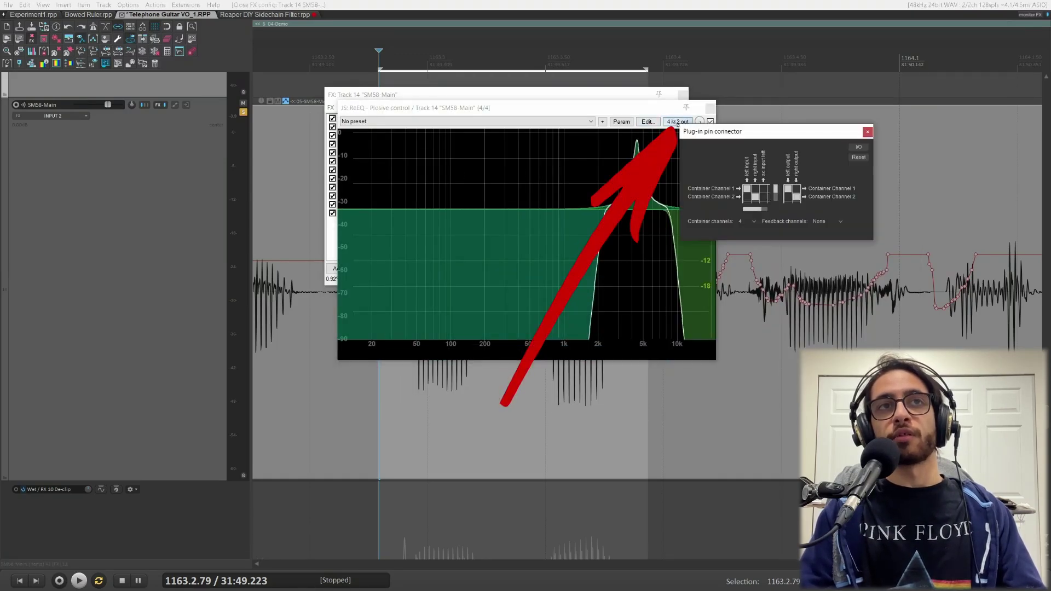
left_click_drag(872, 239, 901, 301)
left_click(747, 189)
left_click(755, 197)
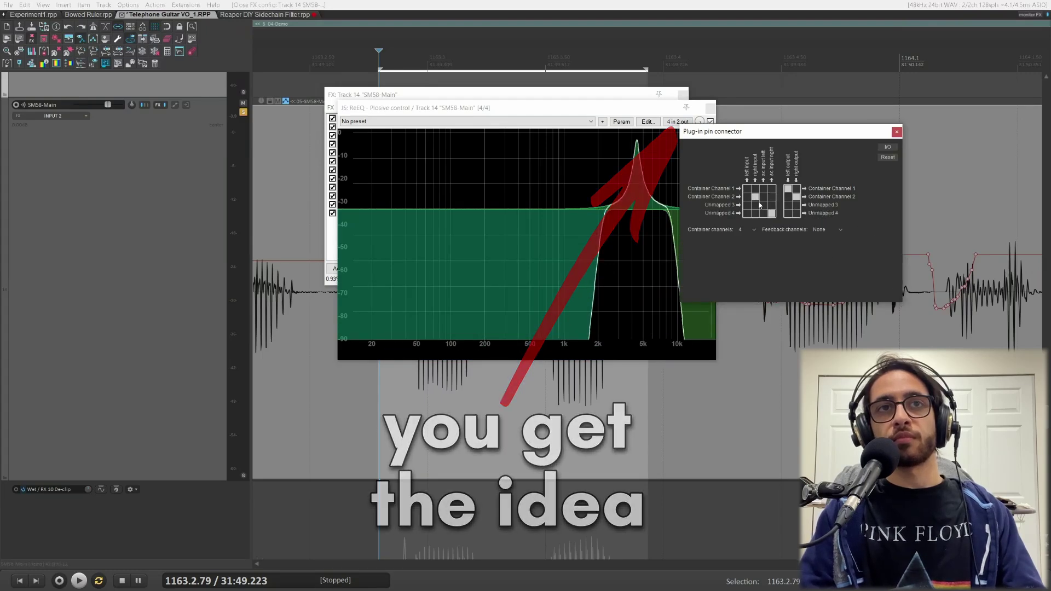
left_click(764, 205)
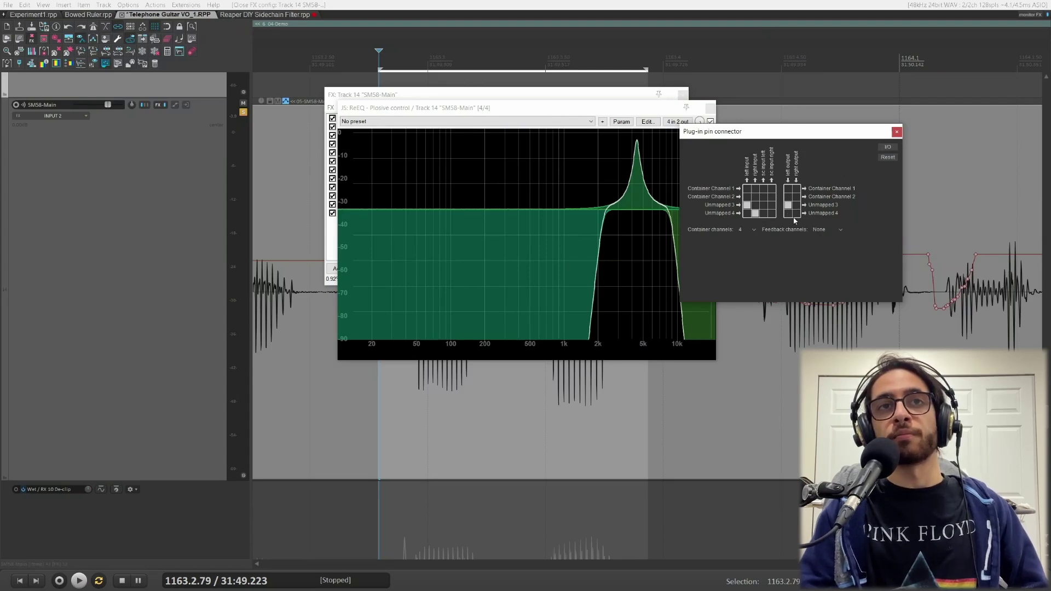
left_click(896, 132)
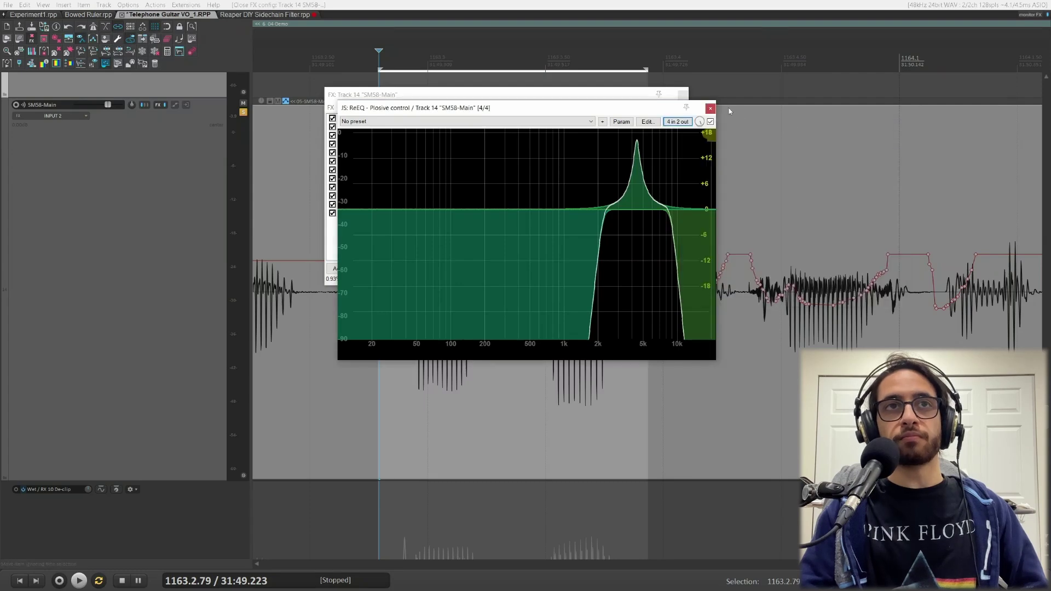
left_click(710, 107)
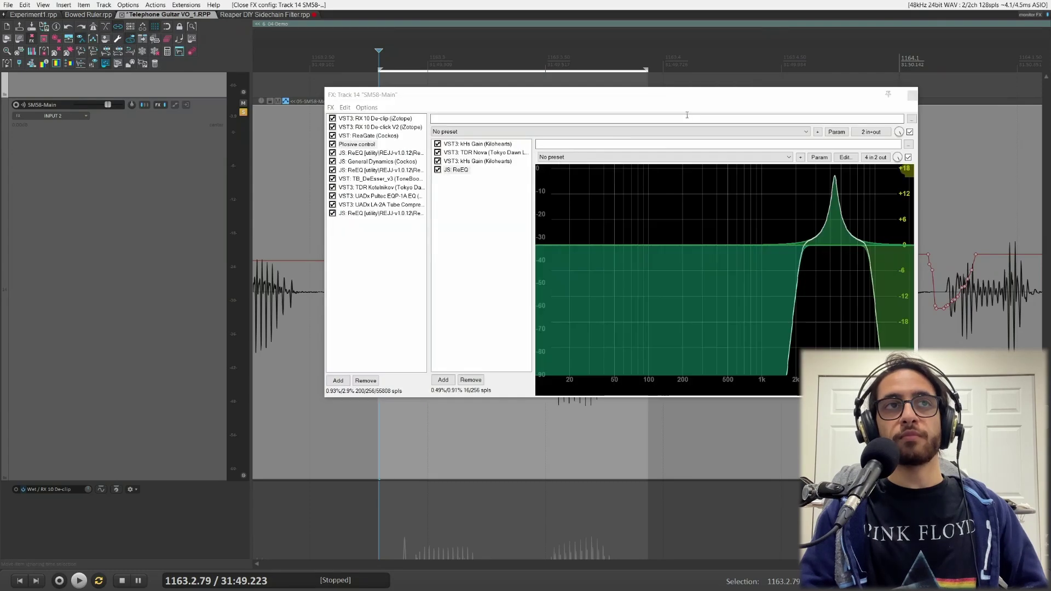
Add MDynamicEq after the ReEQ in the Plosive control container and collapse its meter section.
double_click(478, 212)
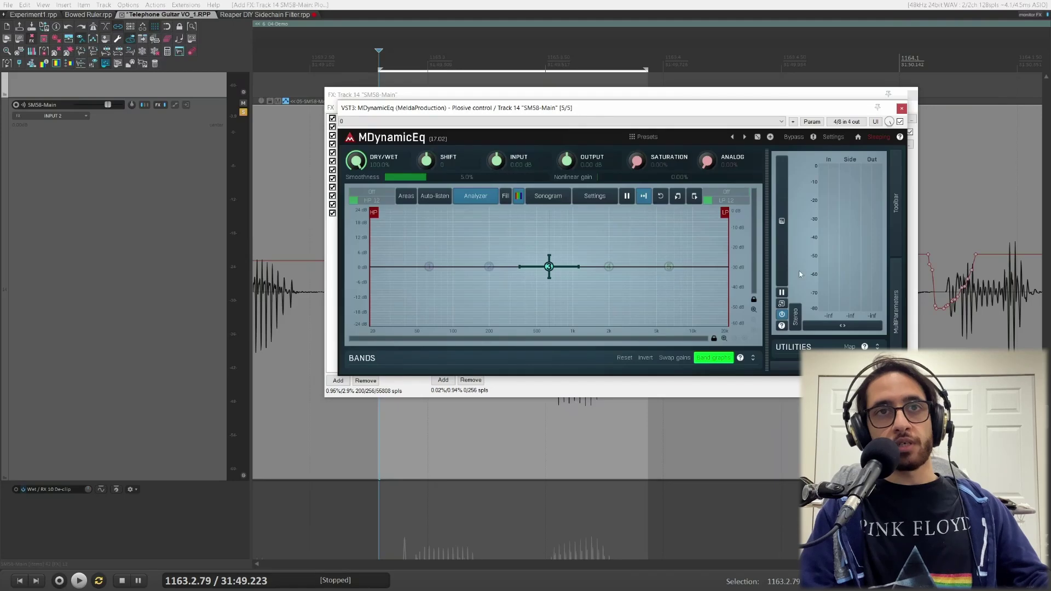
left_click(843, 327)
Map container channels 3 and 4 to MDynamicEq's Sidechain 3 and 4 instead of inputs 3 and 4, and unmap outputs 3 and 4.
left_click(818, 122)
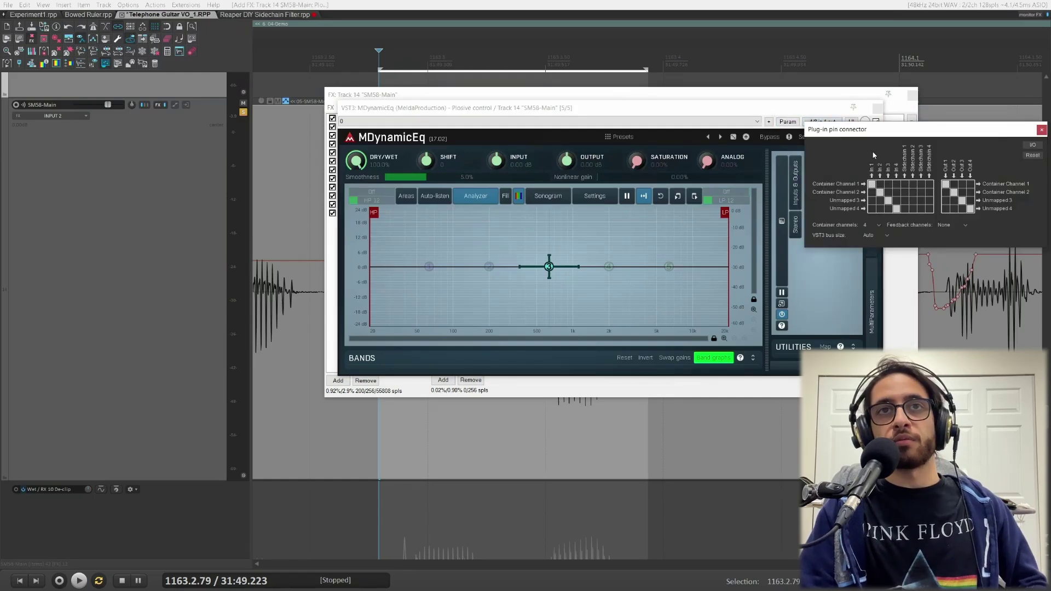
left_click_drag(883, 137, 598, 172)
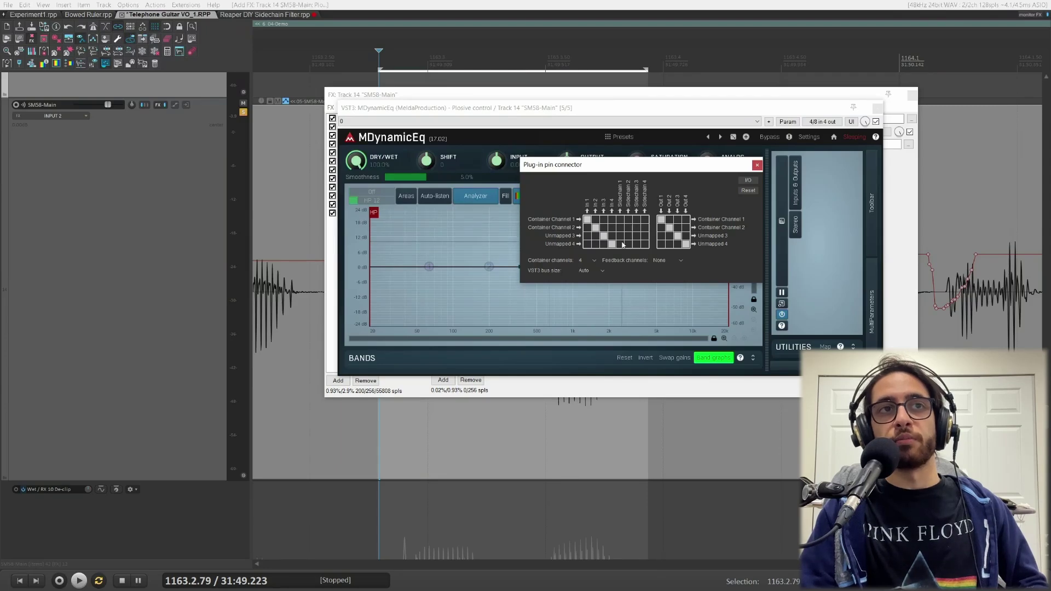
left_click(604, 235)
left_click(612, 243)
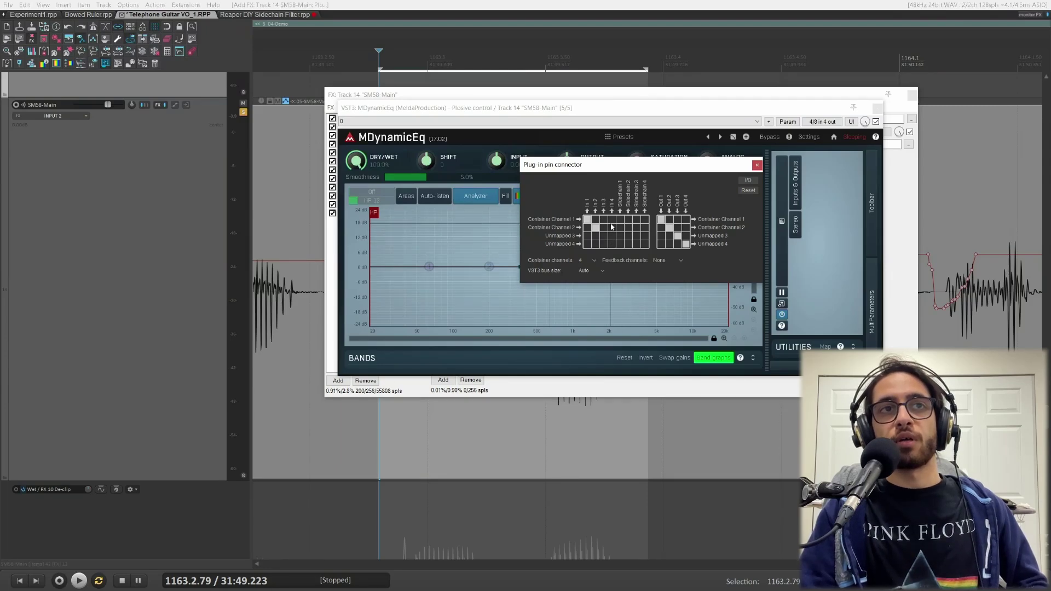
left_click(636, 235)
left_click(644, 243)
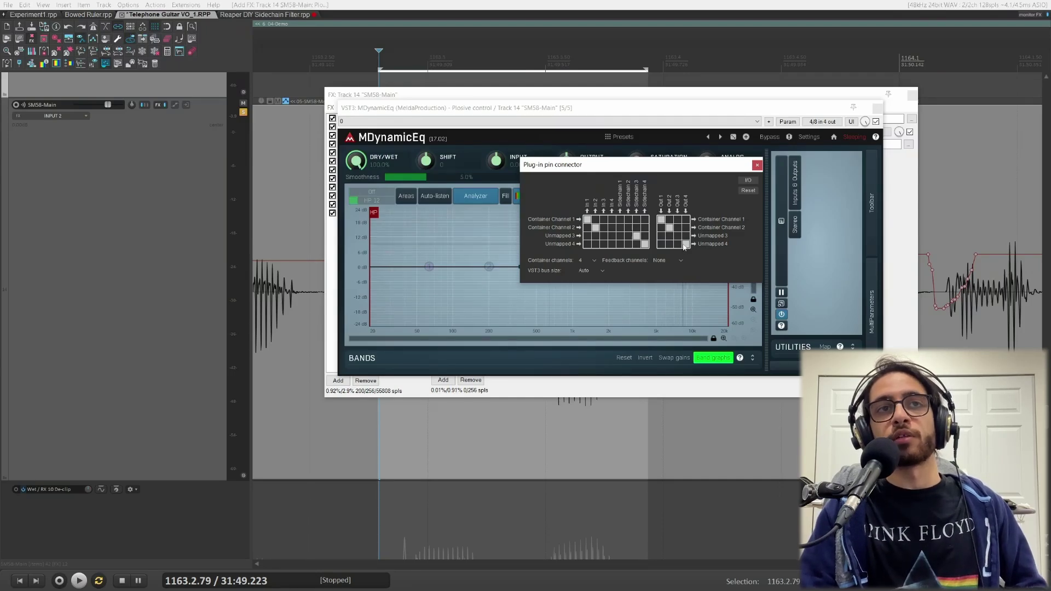
left_click(757, 165)
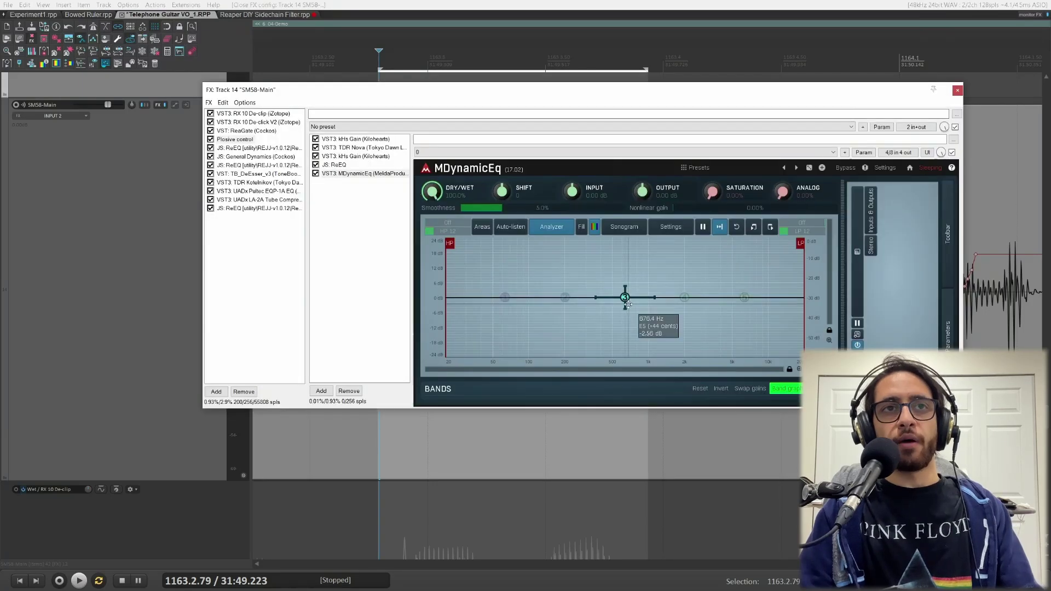
Enable band 2 at 200 Hz in MDynamicEq and play the selection to check its spectrum.
left_click(564, 295)
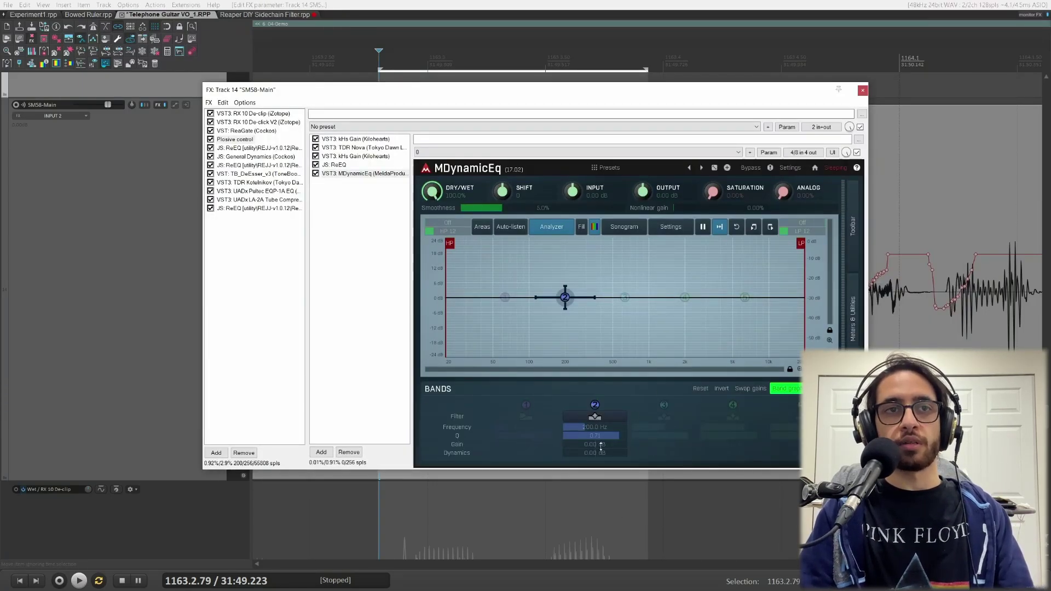
key("space")
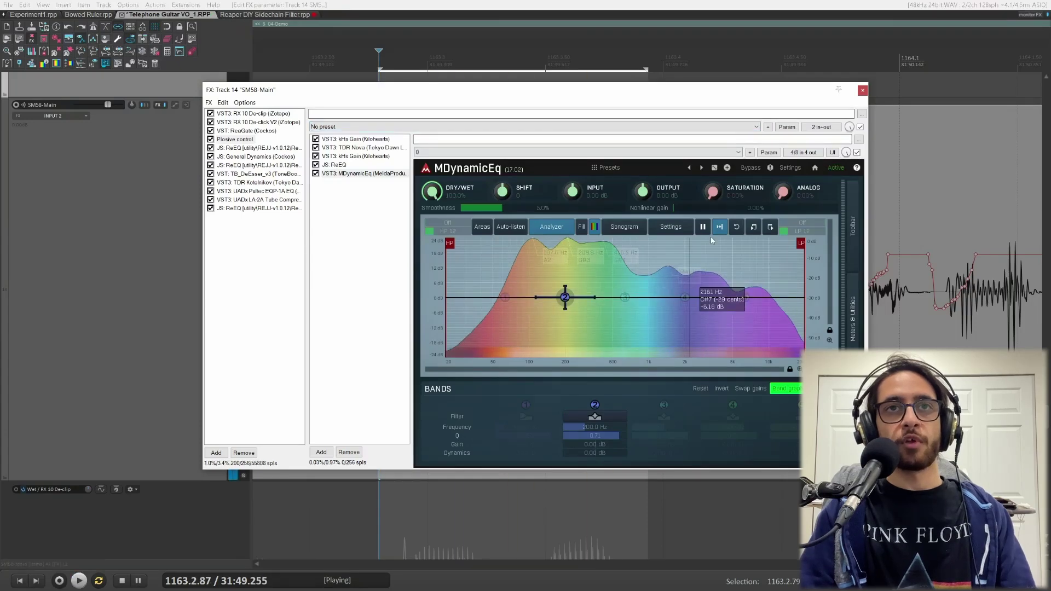
key("space")
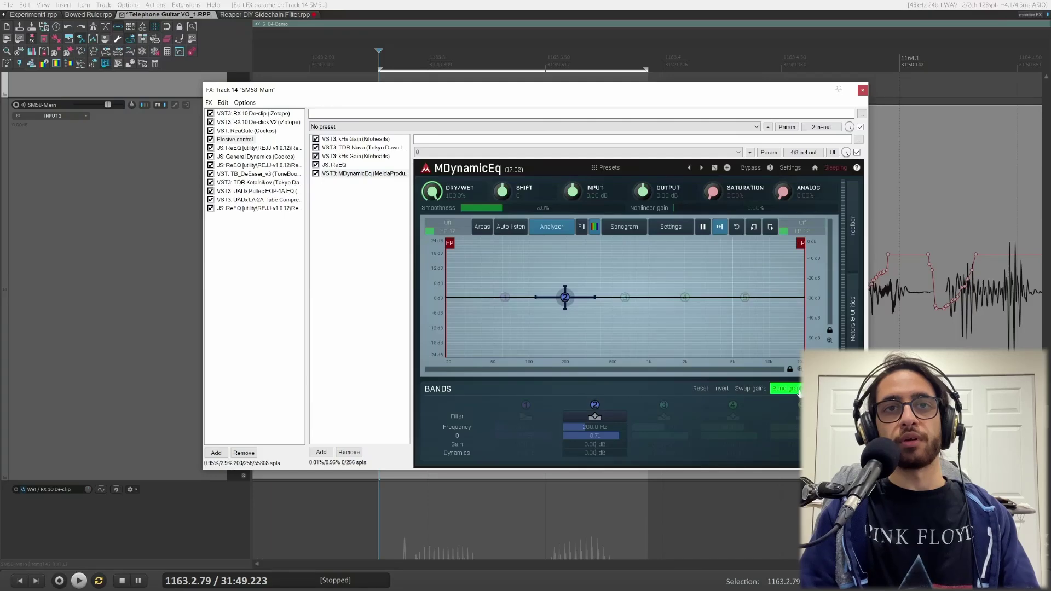
Enable the side-chain for band 2's dynamics and give the band a negative dynamics amount.
left_click(595, 417)
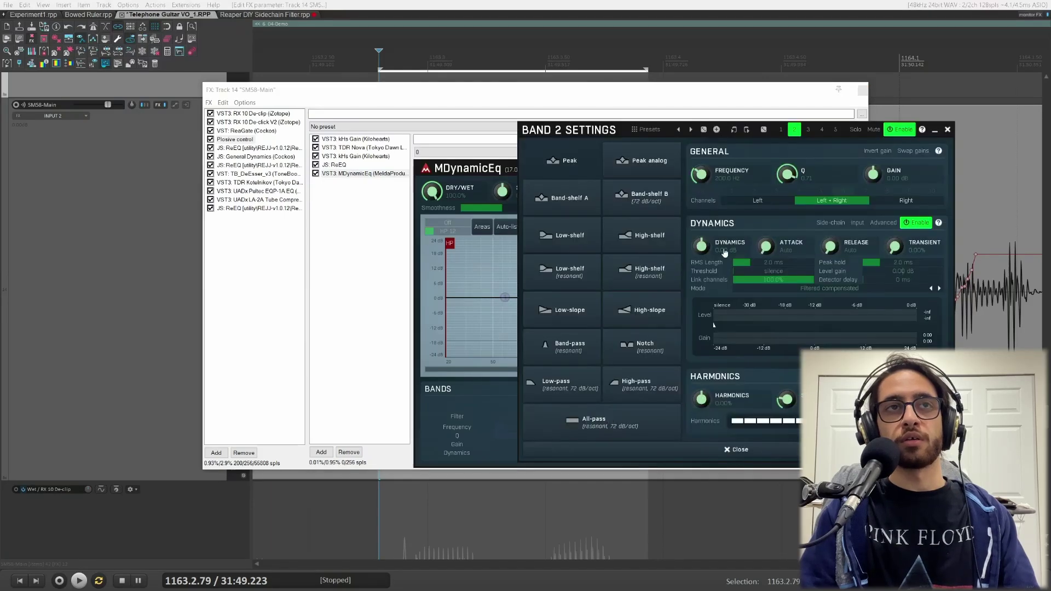
left_click(836, 225)
key("space")
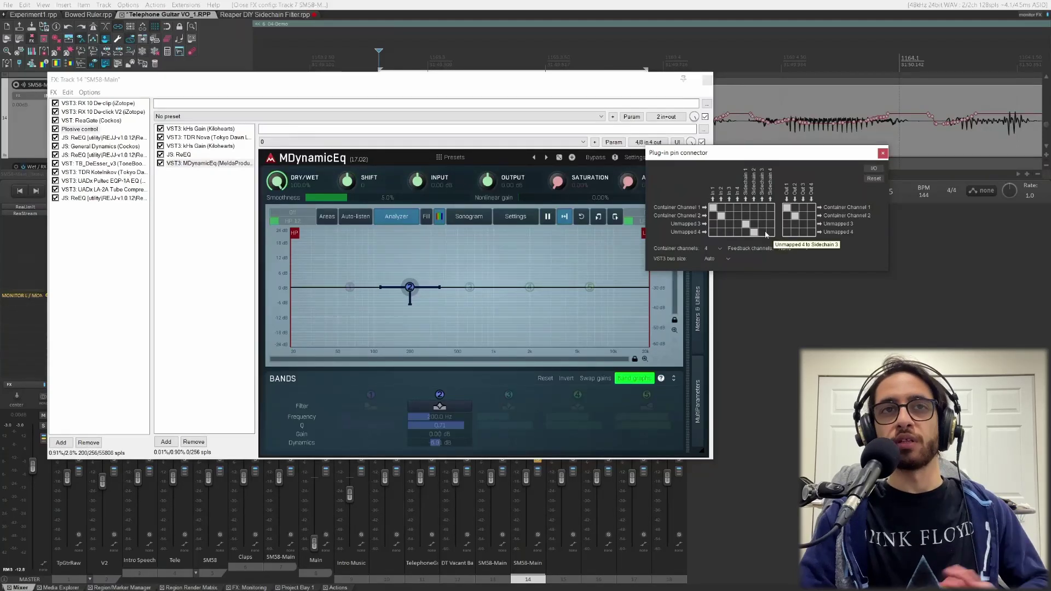
Remap container channels 3 and 4 to MDynamicEq's Sidechain 1 and 2 and play the selection to test the routing.
left_click(883, 153)
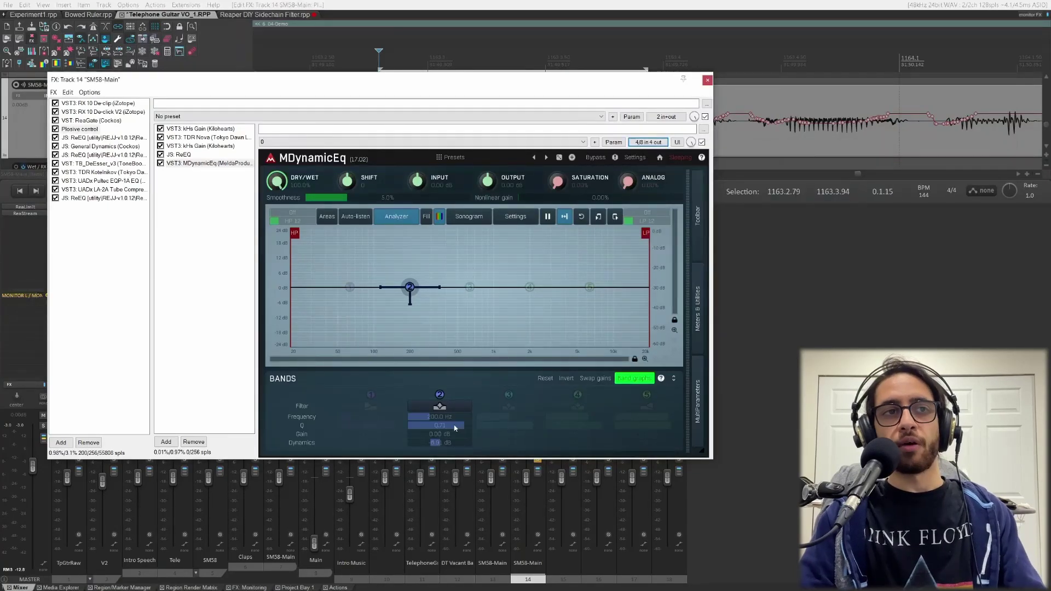
key("space")
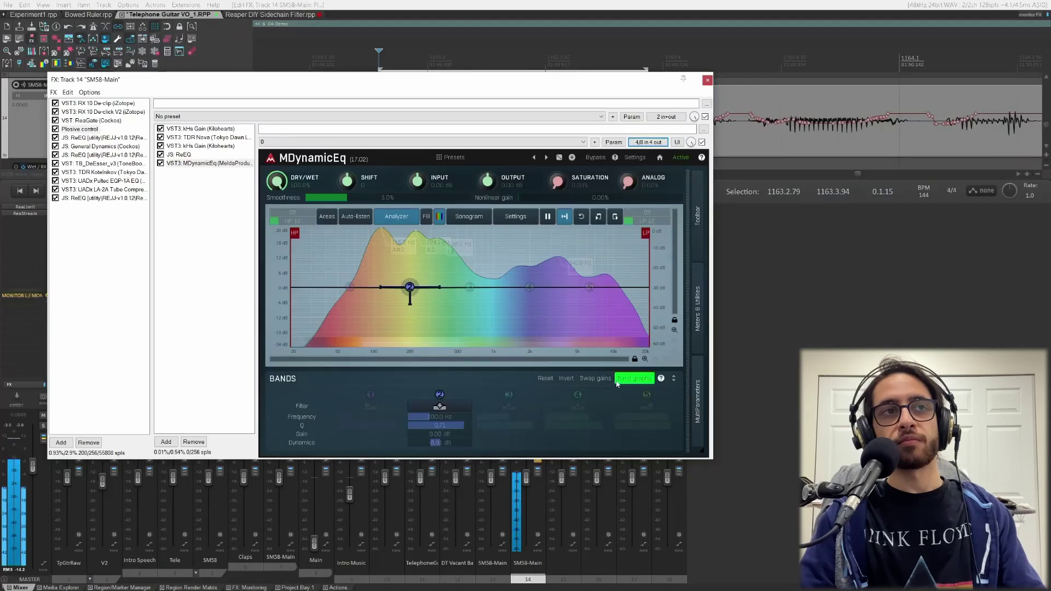
key("space")
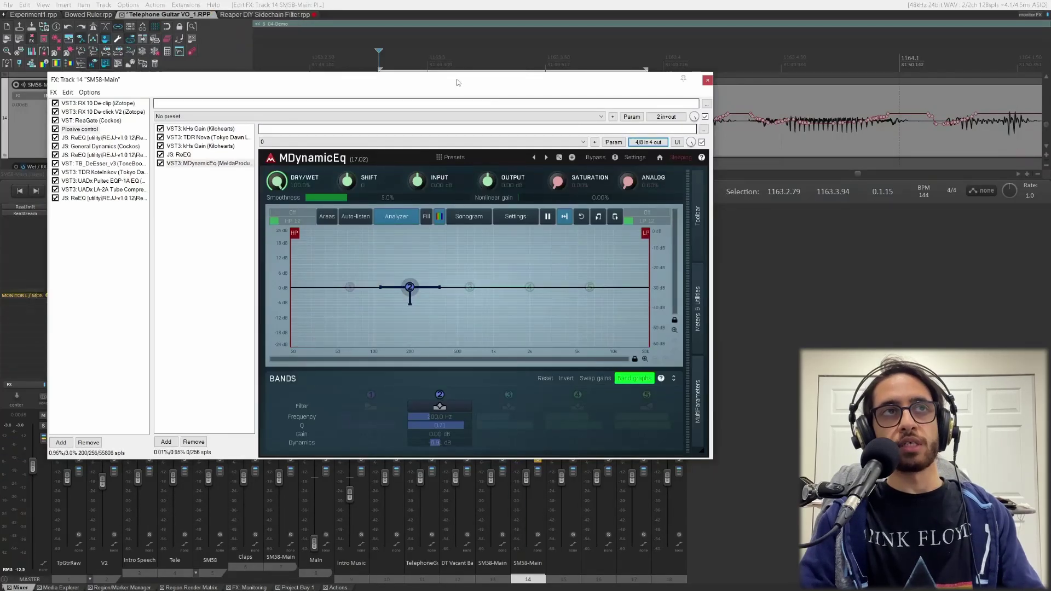
Watch band 2's dynamic reduction while playing the selection and lower the band's frequency to about 140 Hz.
left_click_drag(450, 89, 597, 136)
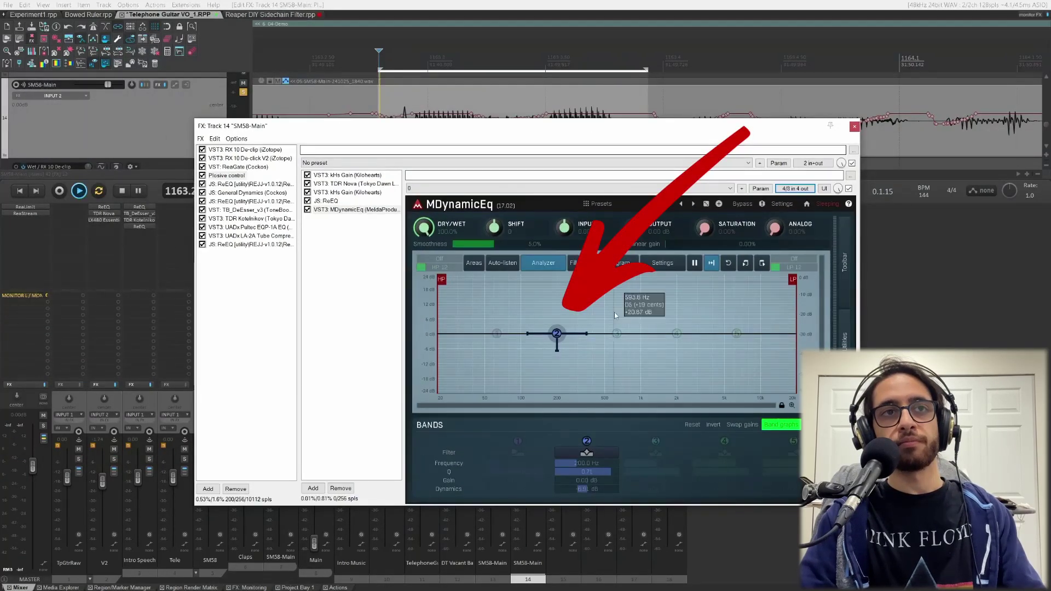
key("space")
key("space")
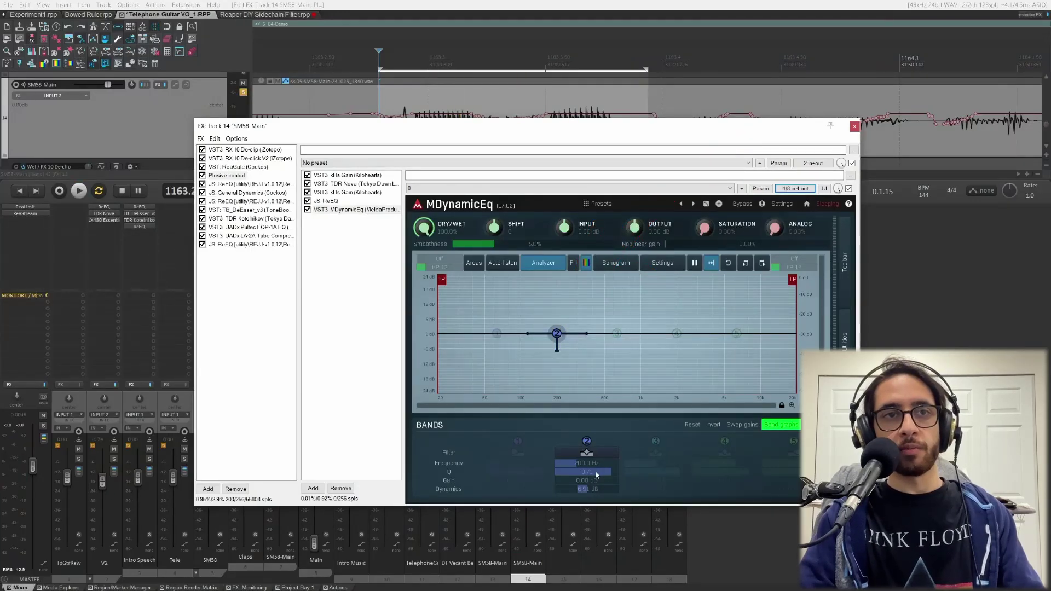
key("space")
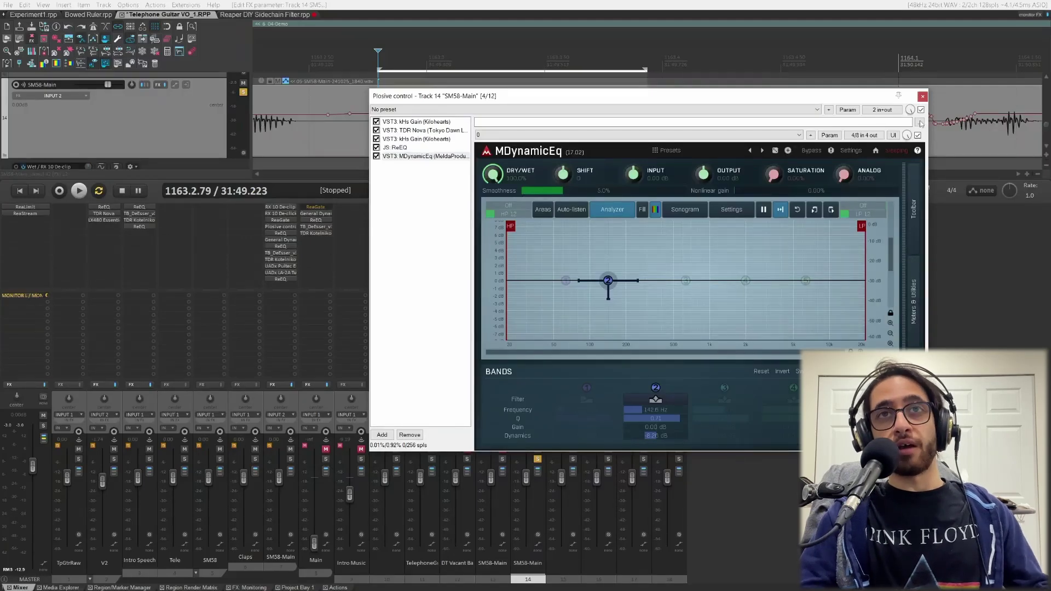
Compare playback of the selection with the Plosive control container bypassed and enabled, and close the container window.
key("space")
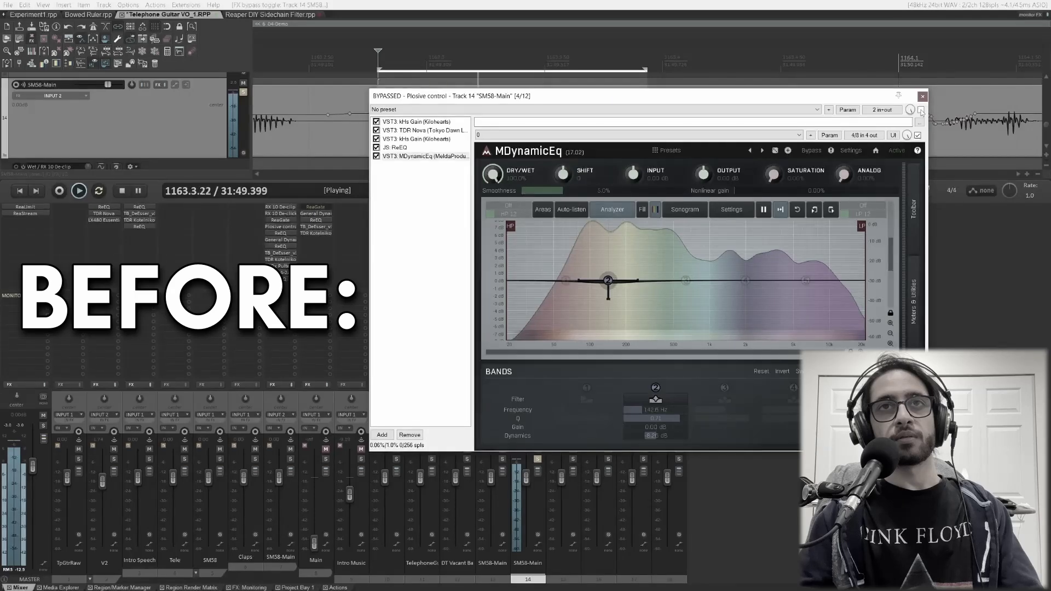
left_click(921, 110)
key("space")
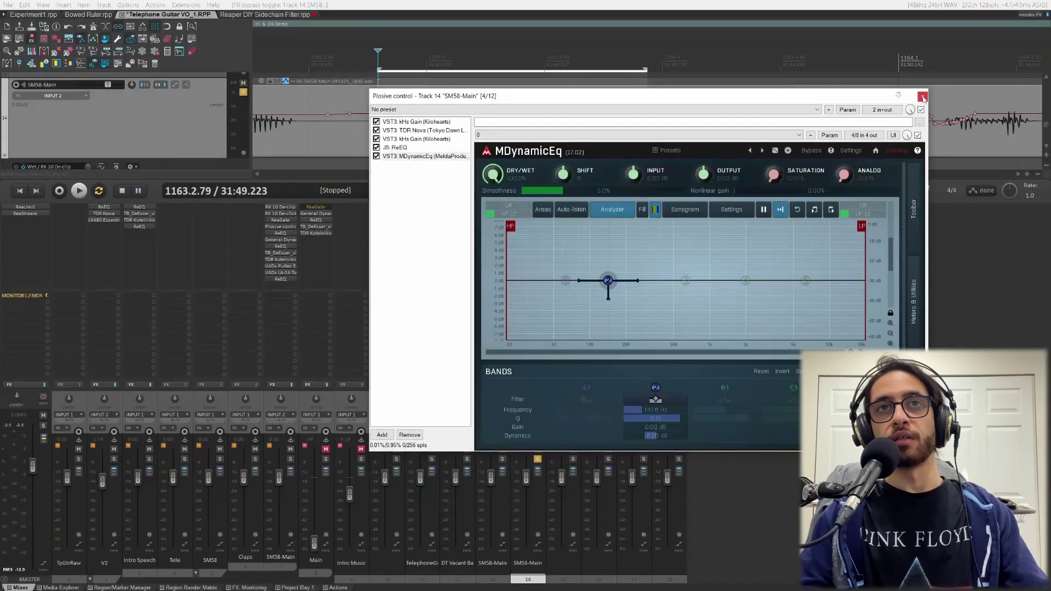
left_click(923, 96)
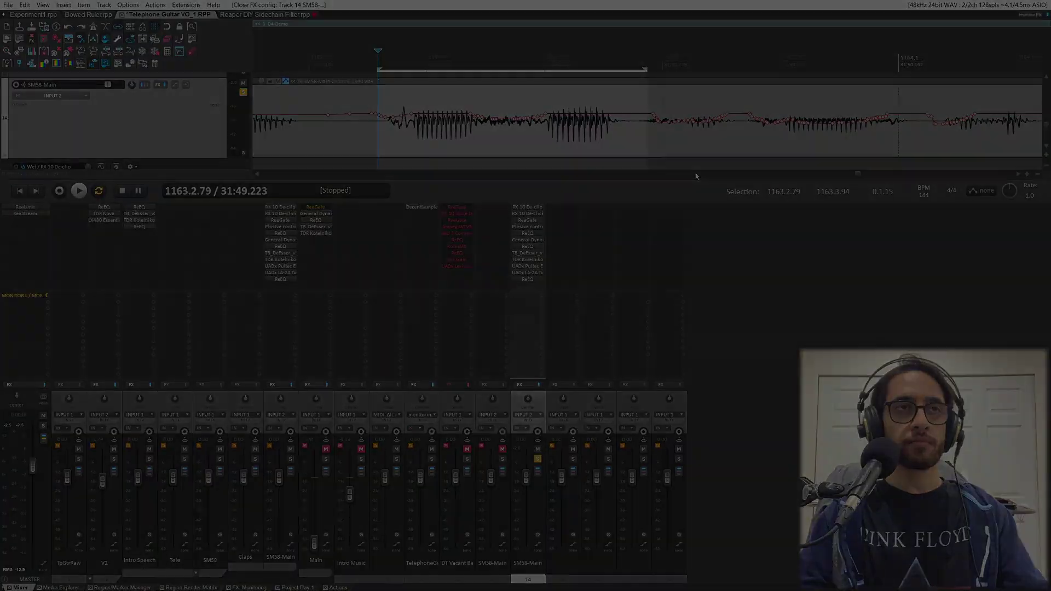